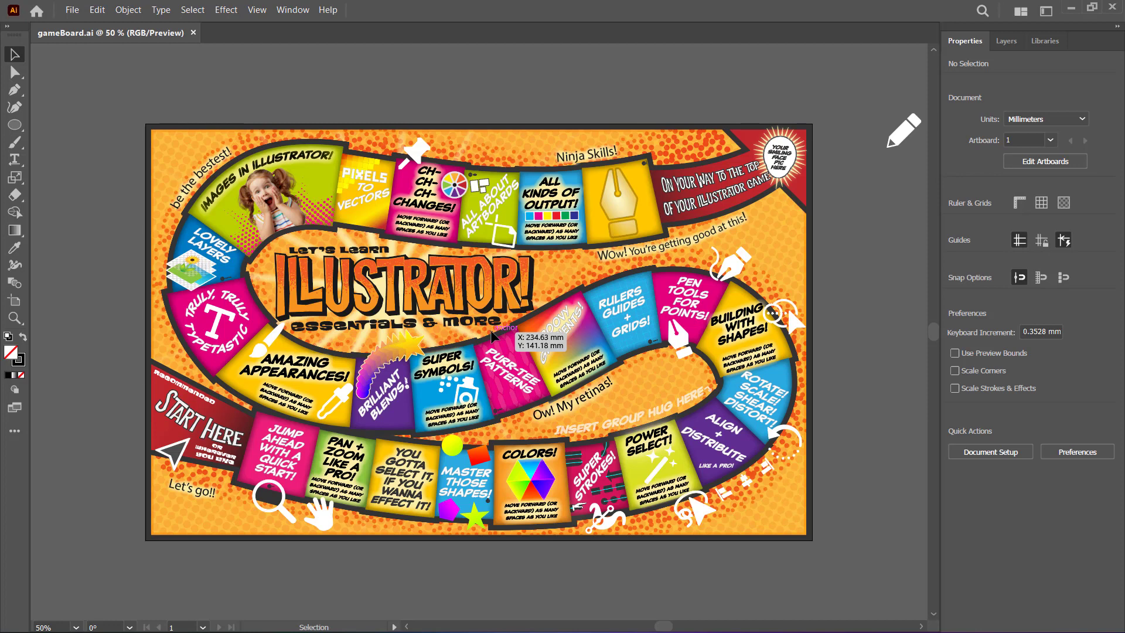
- Drop the Groovy Gradients tile into its slot and deselect everything
{"action": "left_click_drag", "start_coordinate": [492, 334], "coordinate": [508, 331]}
{"action": "left_click", "coordinate": [55, 297]}
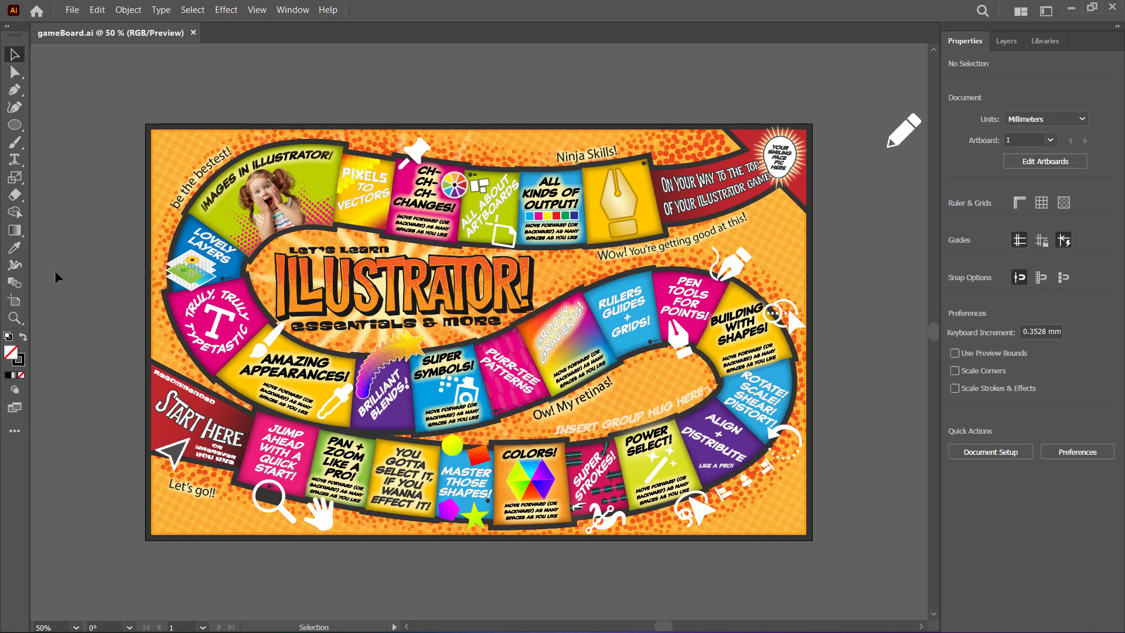
- Zoom to about 448% on the ILLUSTRATOR title letters around the word 'more'
{"action": "left_click", "coordinate": [15, 319]}
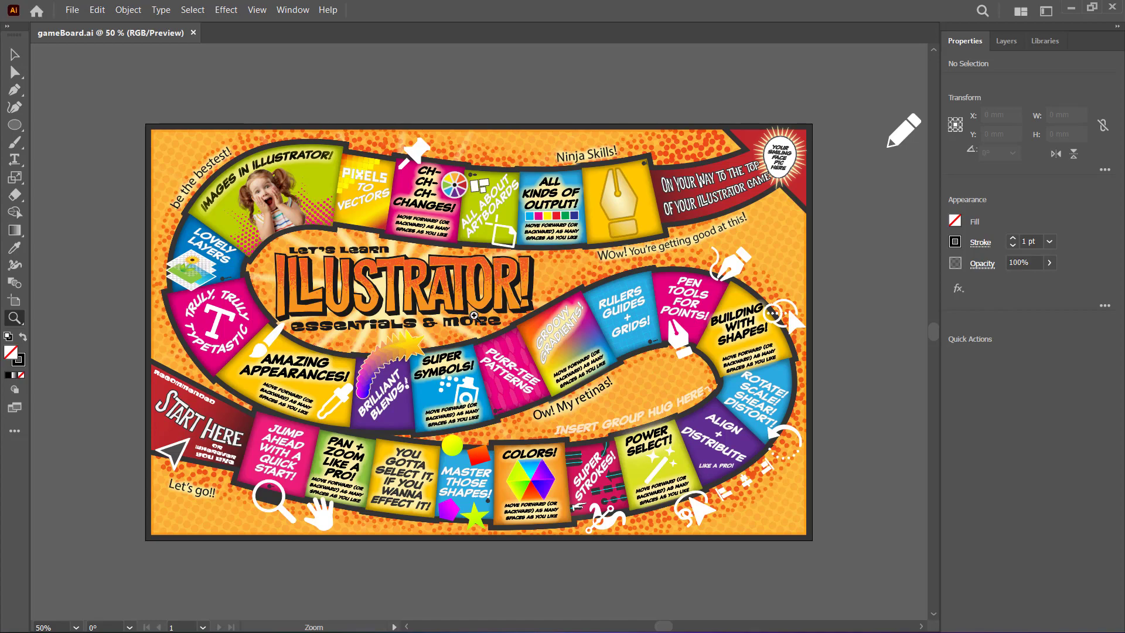
{"action": "left_click", "coordinate": [460, 315]}
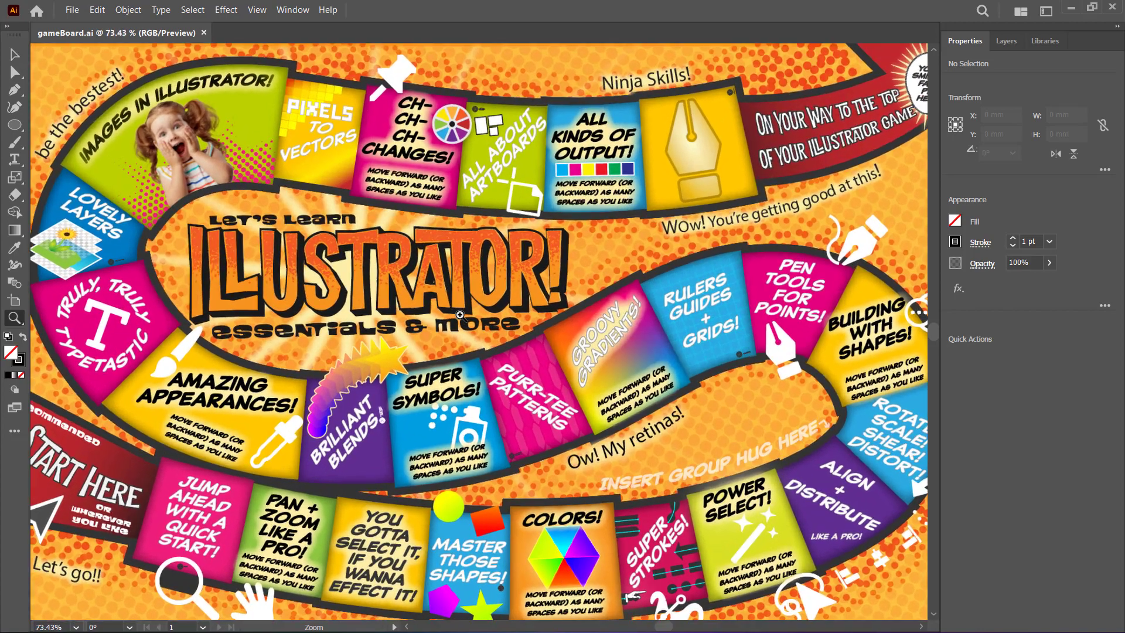
{"action": "left_click_drag", "start_coordinate": [460, 315], "coordinate": [460, 315]}
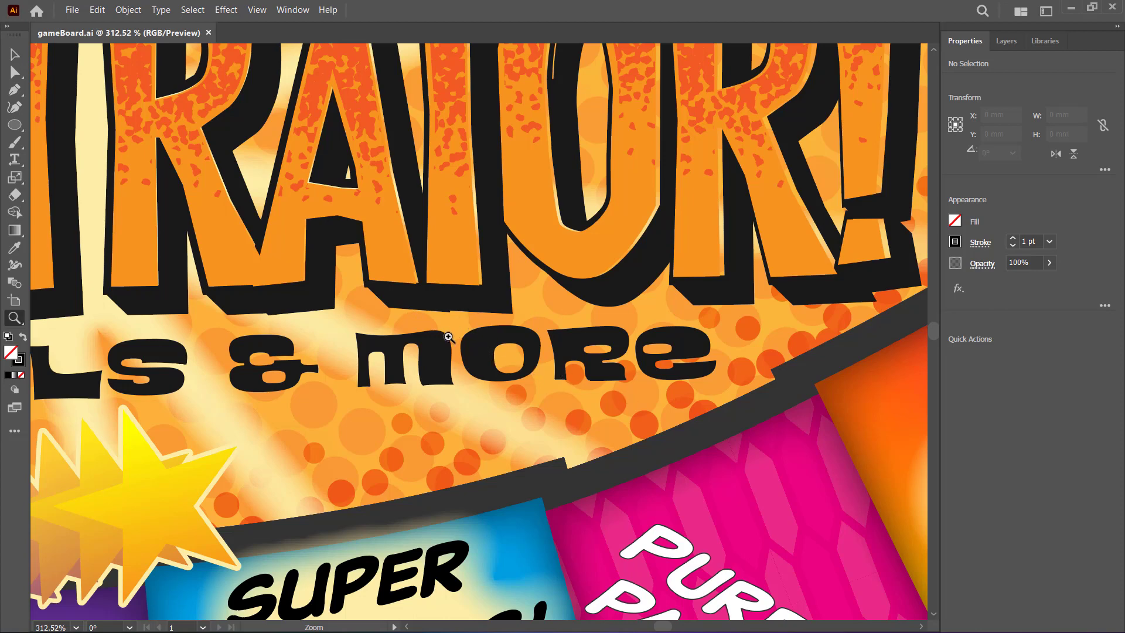
{"action": "mouse_move", "coordinate": [407, 333]}
{"action": "left_mouse_down"}
{"action": "mouse_move", "coordinate": [531, 392]}
{"action": "mouse_move", "coordinate": [481, 360]}
{"action": "mouse_move", "coordinate": [226, 259]}
{"action": "mouse_move", "coordinate": [176, 228]}
{"action": "mouse_move", "coordinate": [156, 186]}
{"action": "mouse_move", "coordinate": [54, 119]}
{"action": "mouse_move", "coordinate": [281, 229]}
{"action": "mouse_move", "coordinate": [342, 341]}
{"action": "mouse_move", "coordinate": [276, 343]}
{"action": "mouse_move", "coordinate": [527, 345]}
{"action": "mouse_move", "coordinate": [392, 349]}
{"action": "mouse_move", "coordinate": [545, 342]}
{"action": "mouse_move", "coordinate": [562, 331]}
{"action": "mouse_move", "coordinate": [592, 334]}
{"action": "mouse_move", "coordinate": [516, 339]}
{"action": "mouse_move", "coordinate": [723, 351]}
{"action": "mouse_move", "coordinate": [674, 316]}
{"action": "left_mouse_up"}
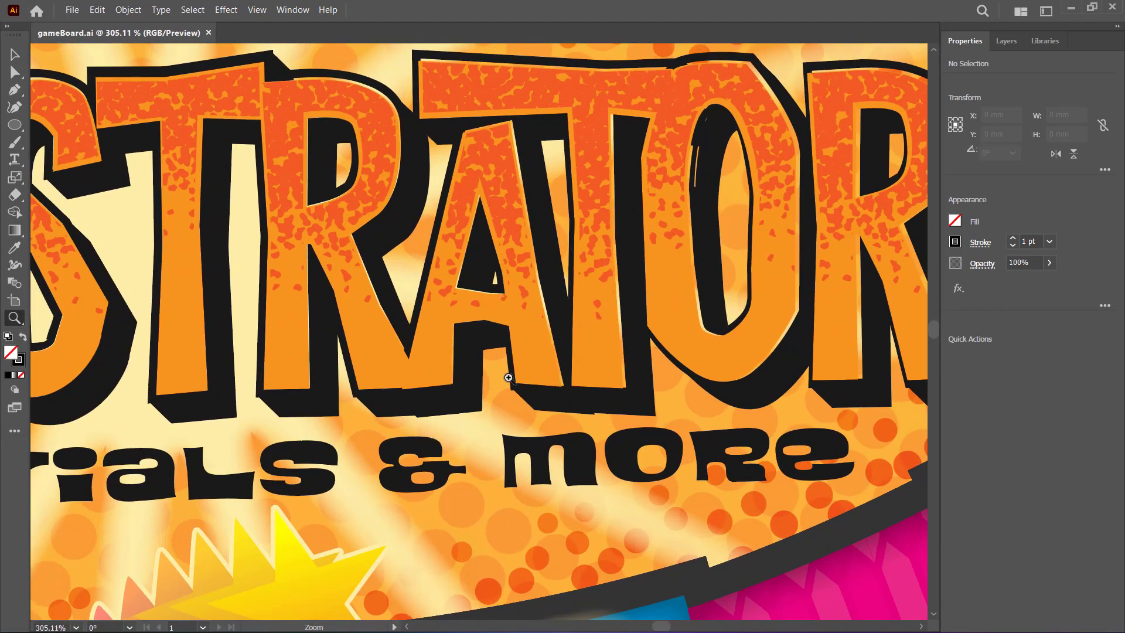
{"action": "left_click_drag", "start_coordinate": [401, 389], "coordinate": [457, 391]}
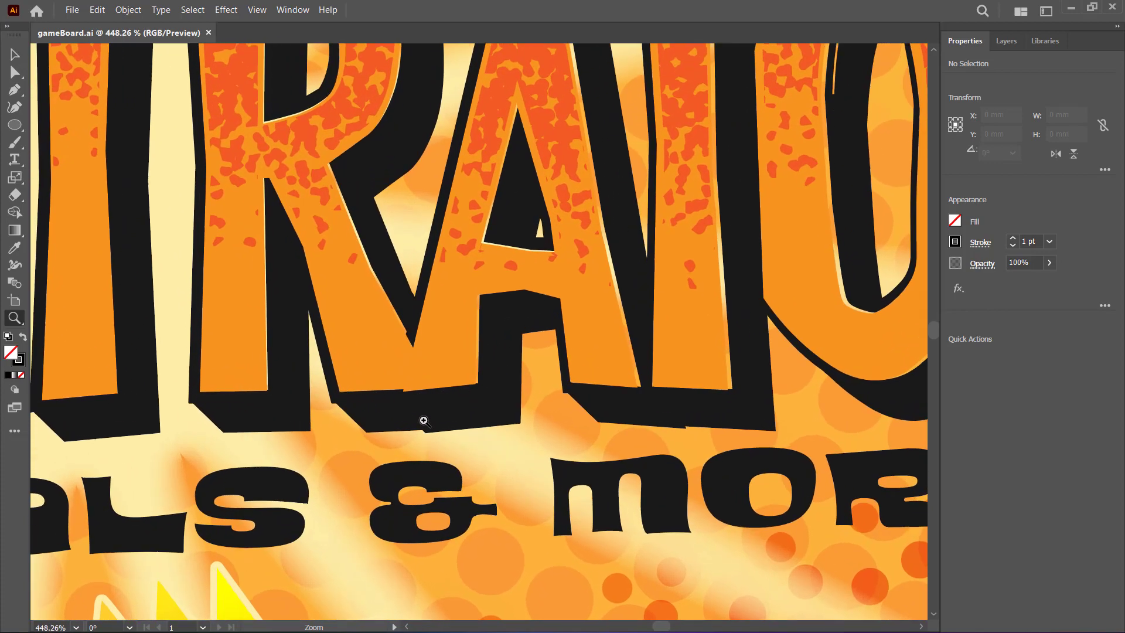
{"action": "left_click", "coordinate": [96, 10]}
{"action": "mouse_move", "coordinate": [124, 393]}
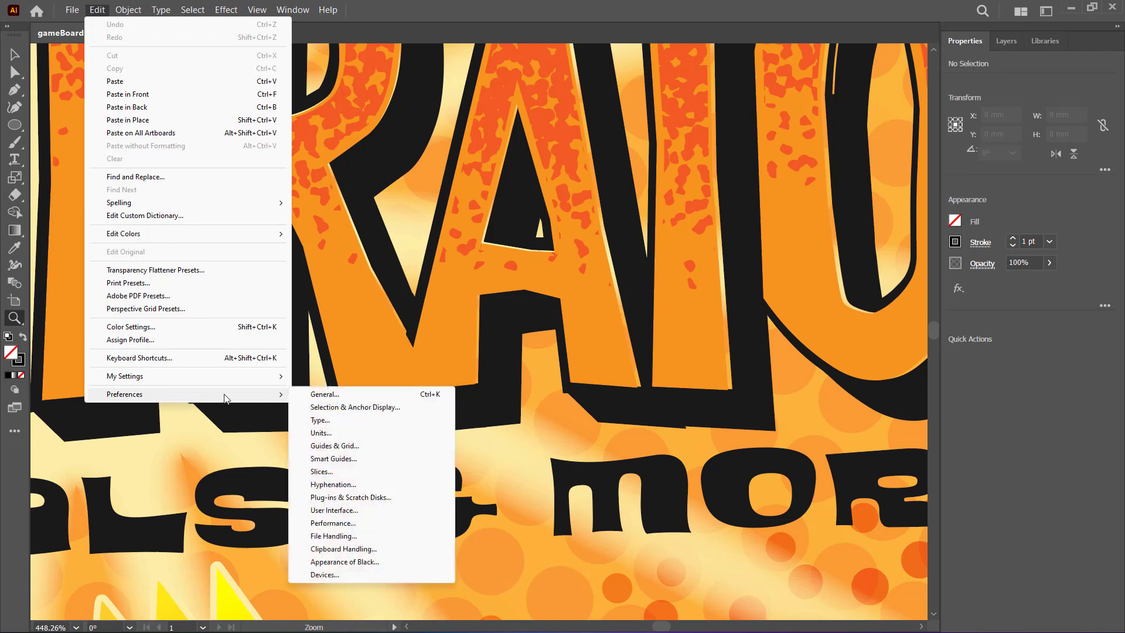
{"action": "left_click", "coordinate": [332, 523]}
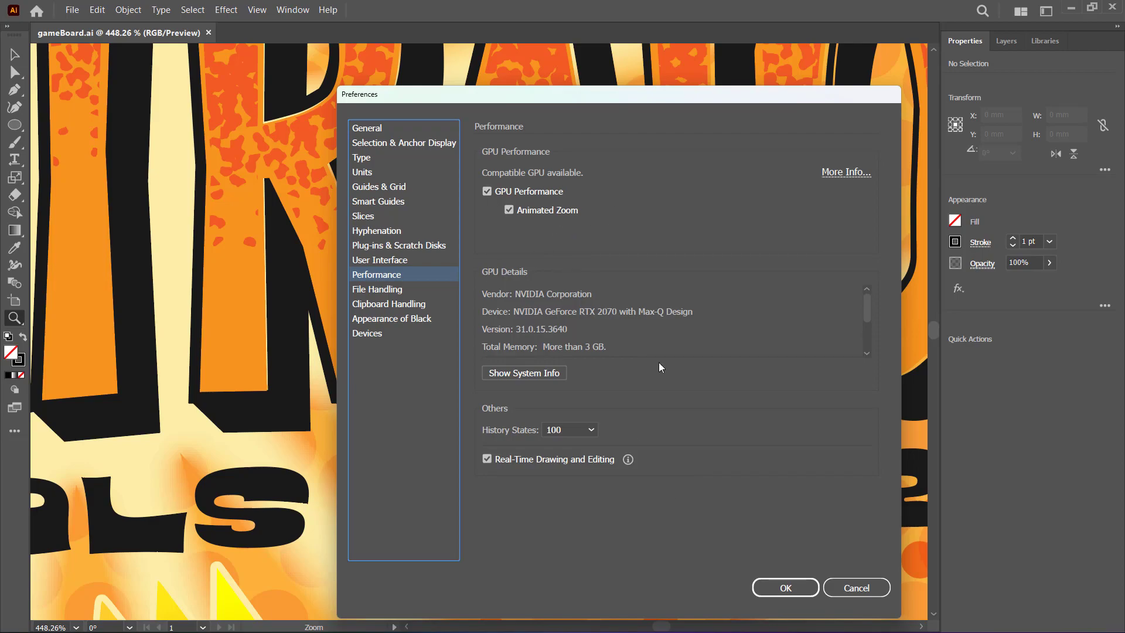
- Close Preferences unchanged, zoom out, and fit the whole artboard at 66.38%
{"action": "left_click", "coordinate": [834, 586]}
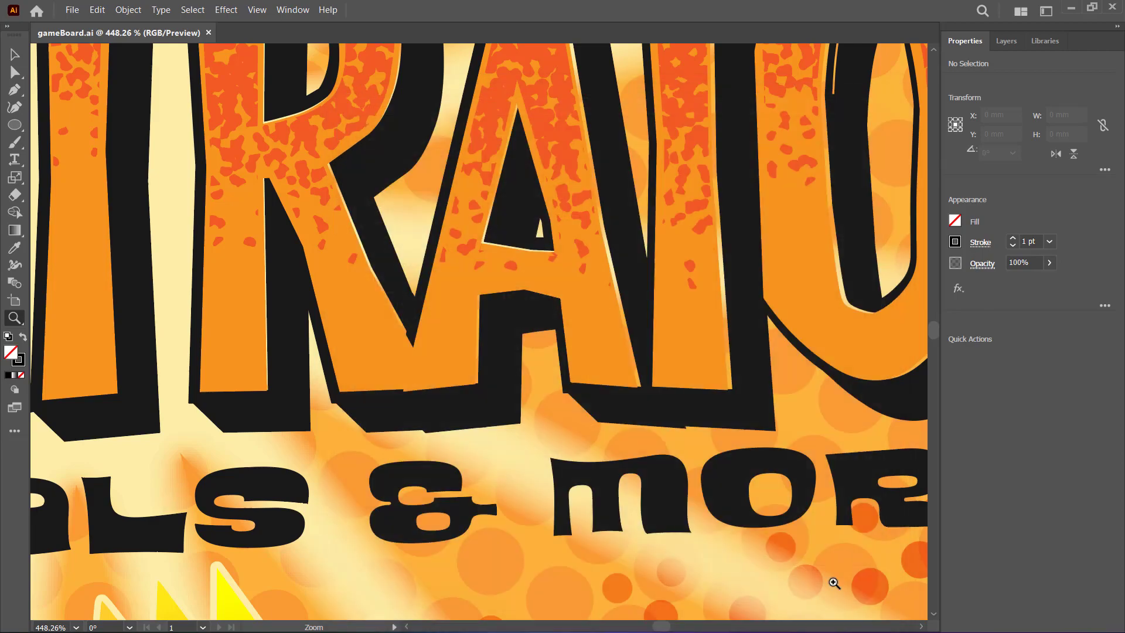
{"action": "left_click", "coordinate": [541, 372], "text": "alt"}
{"action": "left_click_drag", "start_coordinate": [541, 371], "coordinate": [523, 321]}
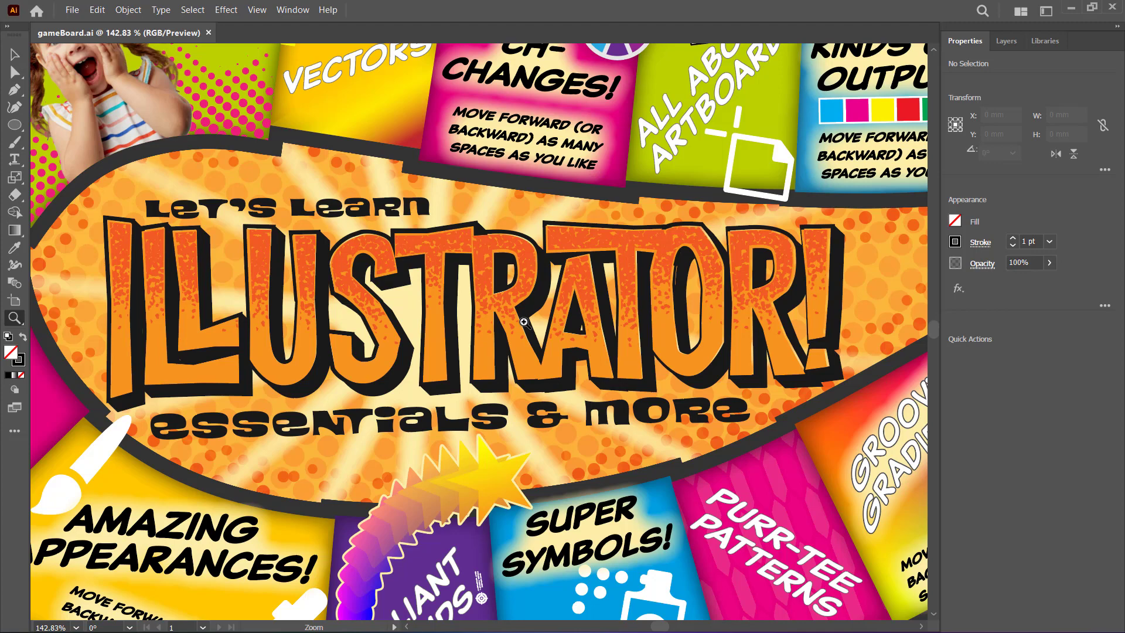
{"action": "key", "text": "ctrl+0"}
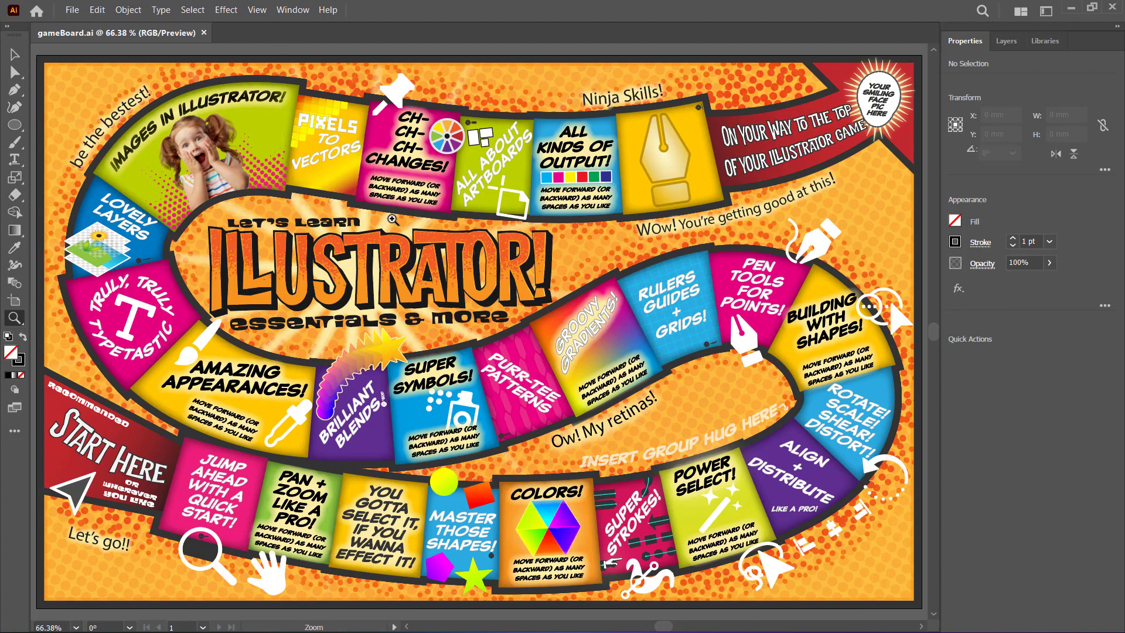
- Show the View menu's Zoom In, Zoom Out and Fit commands
{"action": "left_click", "coordinate": [257, 10]}
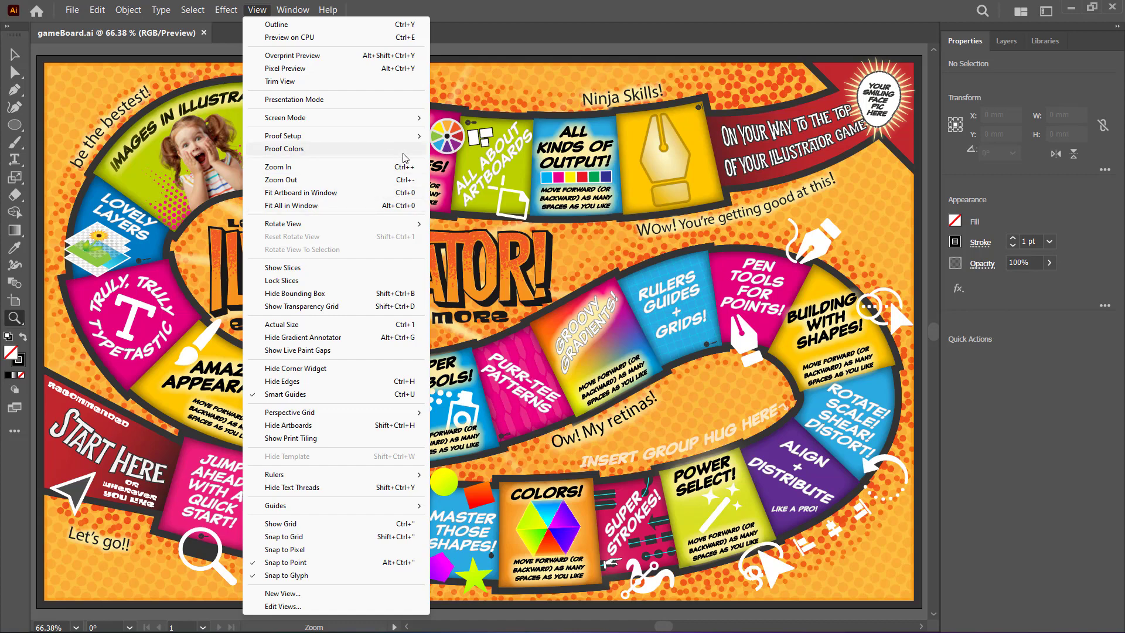
- Dismiss the View menu, view at 150% then 100%, and refit the board at 66.38%
{"action": "left_click", "coordinate": [498, 19]}
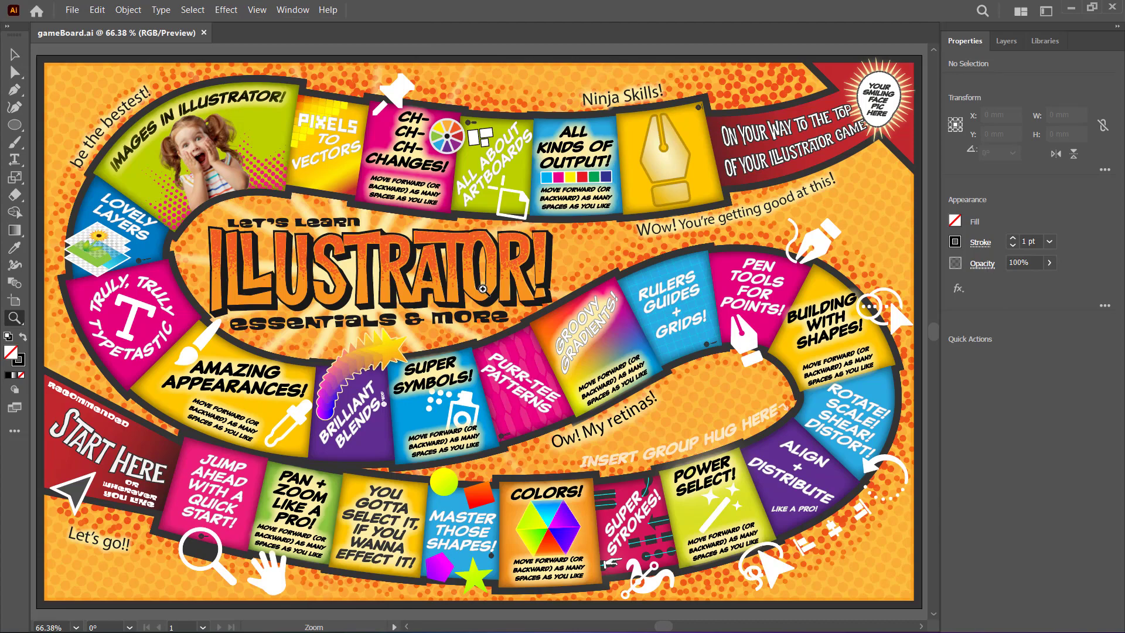
{"action": "left_click", "coordinate": [482, 289]}
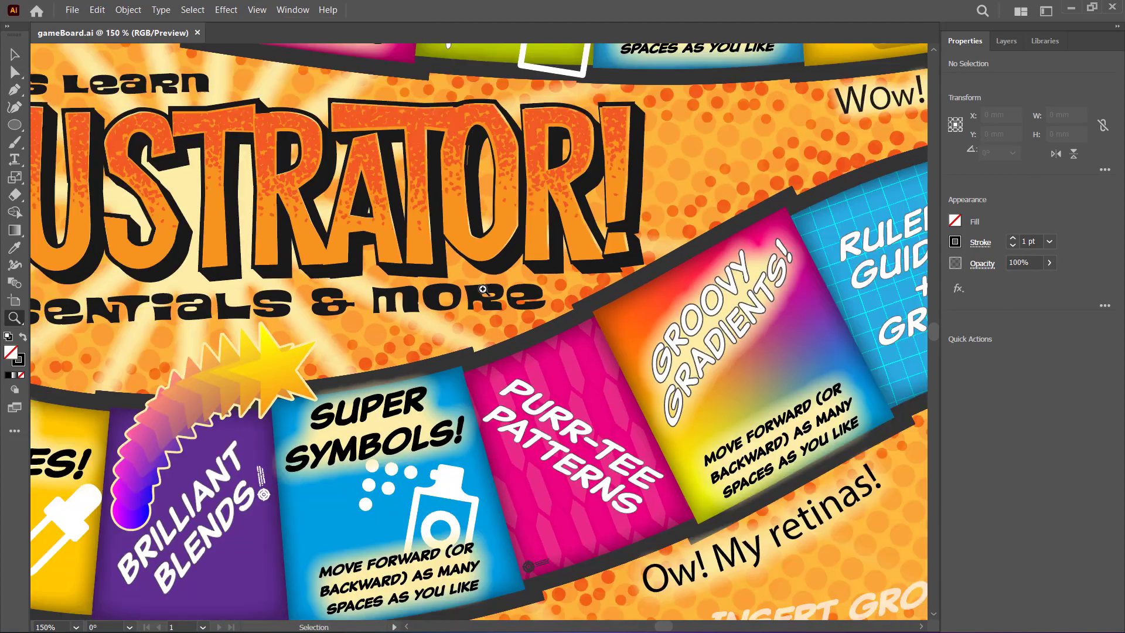
{"action": "key", "text": "ctrl+minus"}
{"action": "key", "text": "ctrl+0"}
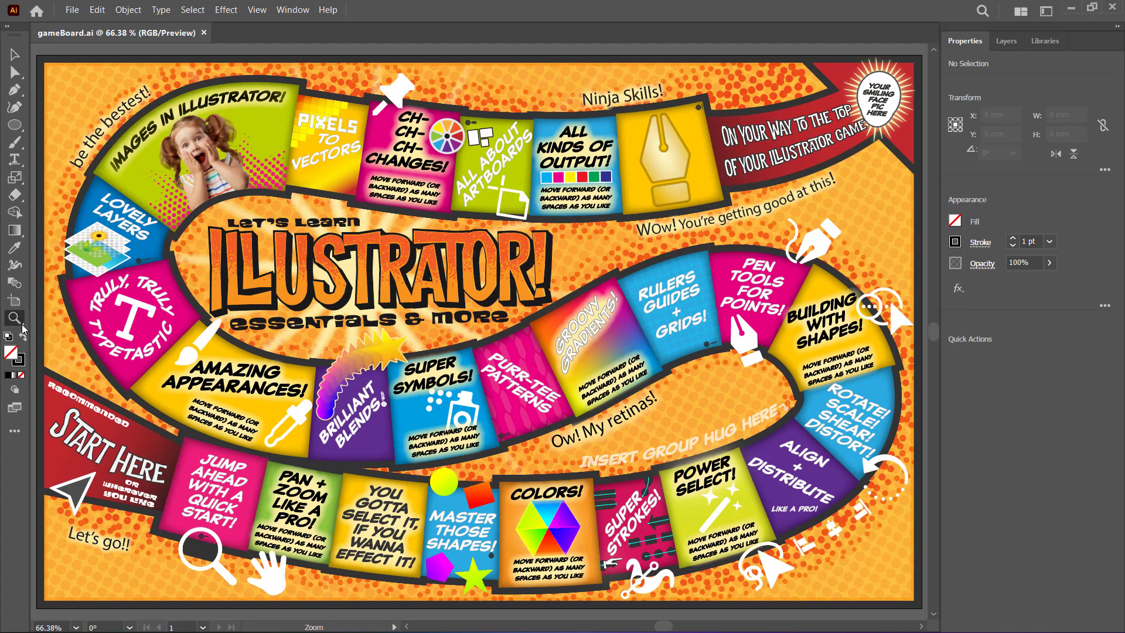
- Switch to the Hand tool, nudge the board, and zoom in to 400%
{"action": "left_click_drag", "start_coordinate": [23, 328], "coordinate": [73, 339]}
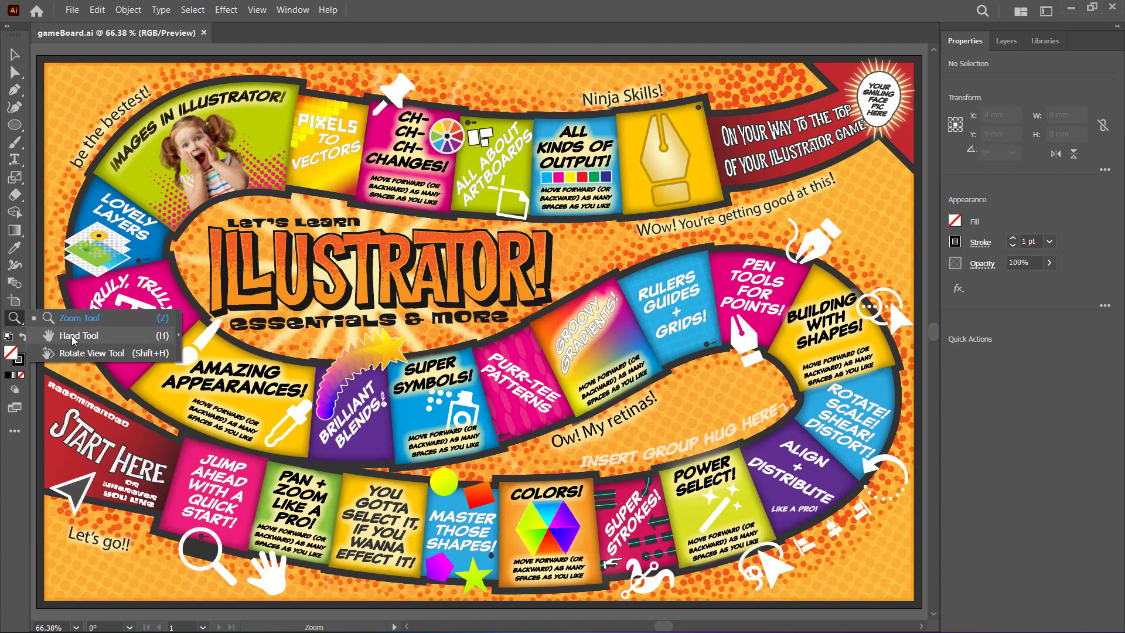
{"action": "left_click_drag", "start_coordinate": [469, 293], "coordinate": [462, 347]}
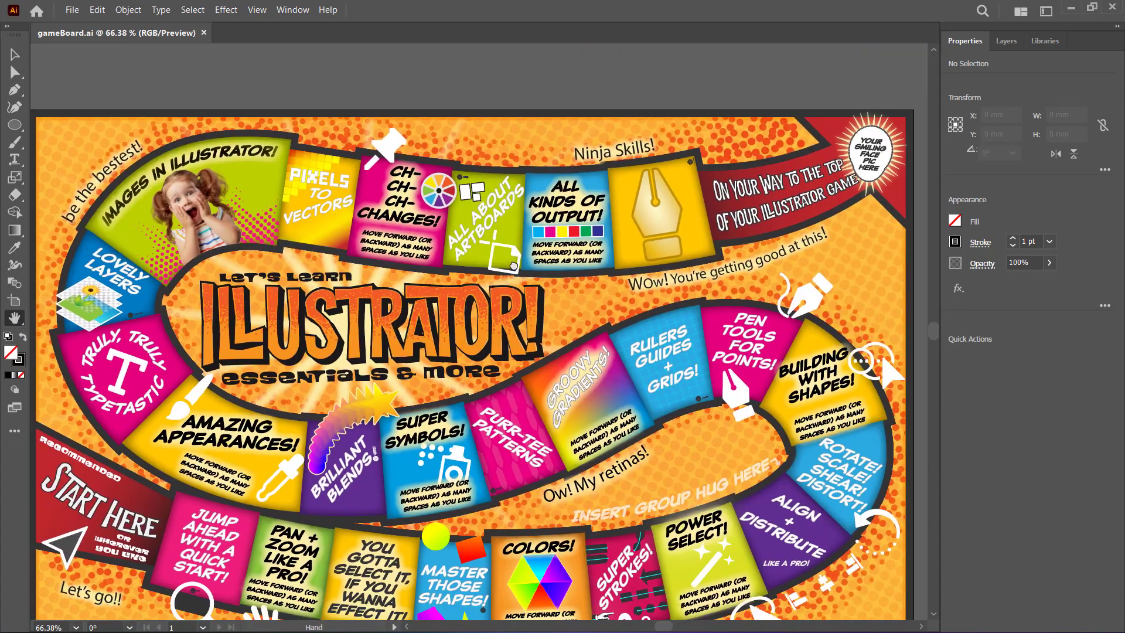
{"action": "left_click_drag", "start_coordinate": [588, 355], "coordinate": [607, 303]}
{"action": "key", "text": "ctrl+plus"}
{"action": "key", "text": "ctrl+plus"}
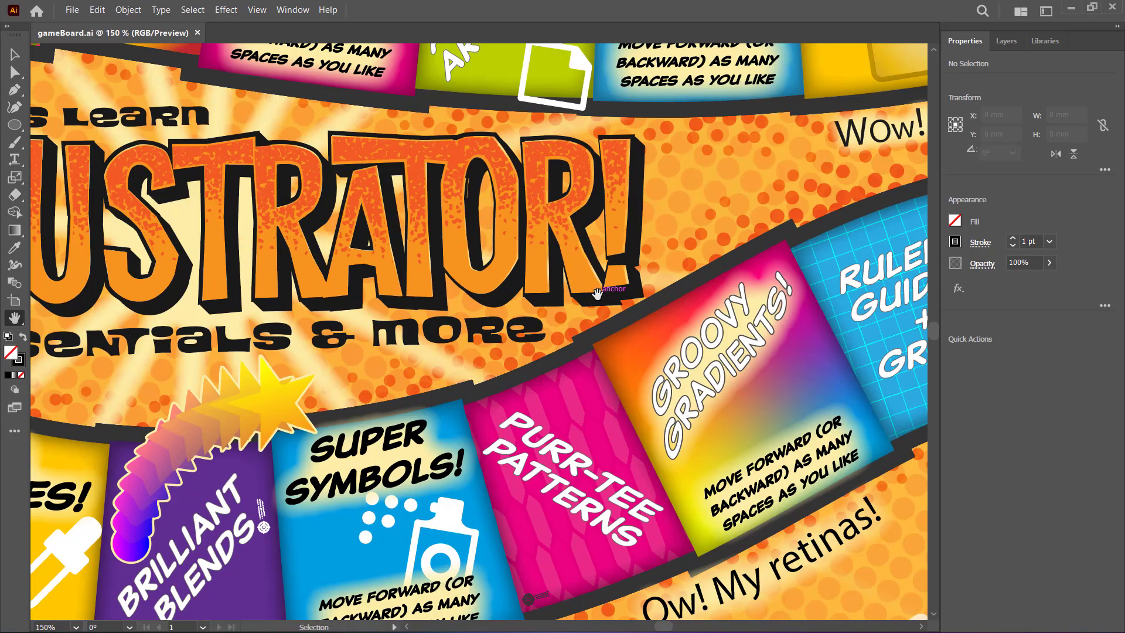
{"action": "key", "text": "ctrl+plus"}
{"action": "key", "text": "ctrl+plus"}
{"action": "key", "text": "ctrl+plus"}
- Pan the 400% view to the All About Artboards tile and colour wheel
{"action": "left_click_drag", "start_coordinate": [620, 241], "coordinate": [533, 512]}
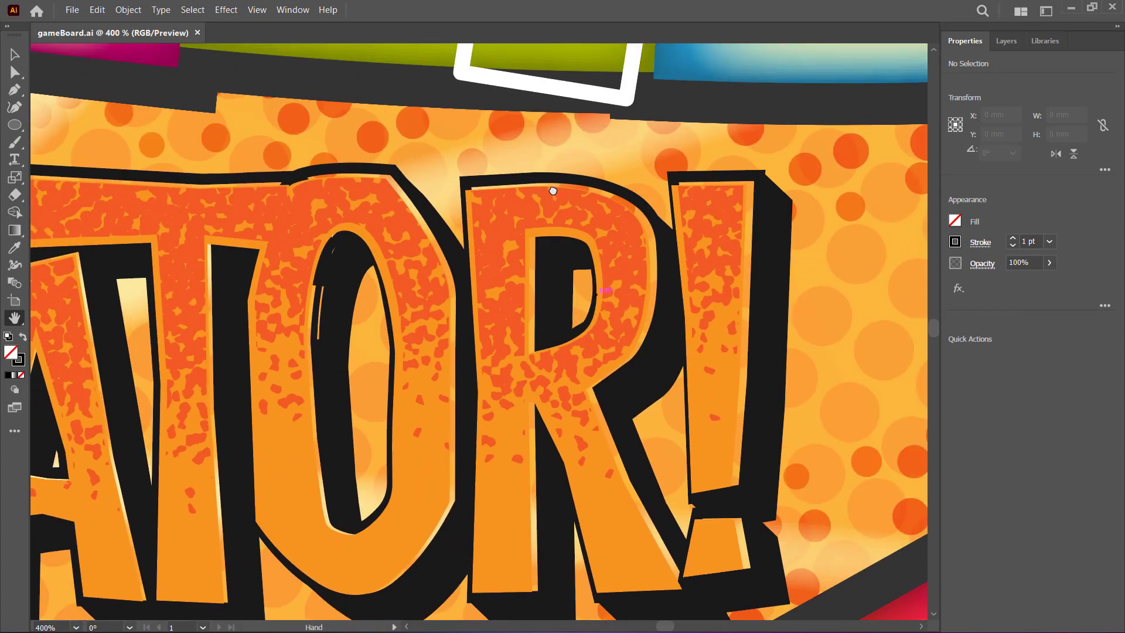
{"action": "left_click_drag", "start_coordinate": [553, 191], "coordinate": [522, 507]}
{"action": "left_click_drag", "start_coordinate": [352, 205], "coordinate": [452, 356]}
{"action": "mouse_move", "coordinate": [238, 182]}
{"action": "left_mouse_down"}
{"action": "mouse_move", "coordinate": [413, 232]}
{"action": "mouse_move", "coordinate": [455, 299]}
{"action": "mouse_move", "coordinate": [317, 365]}
{"action": "mouse_move", "coordinate": [444, 229]}
{"action": "mouse_move", "coordinate": [438, 409]}
{"action": "mouse_move", "coordinate": [359, 366]}
{"action": "mouse_move", "coordinate": [425, 194]}
{"action": "mouse_move", "coordinate": [462, 198]}
{"action": "mouse_move", "coordinate": [452, 195]}
{"action": "left_mouse_up"}
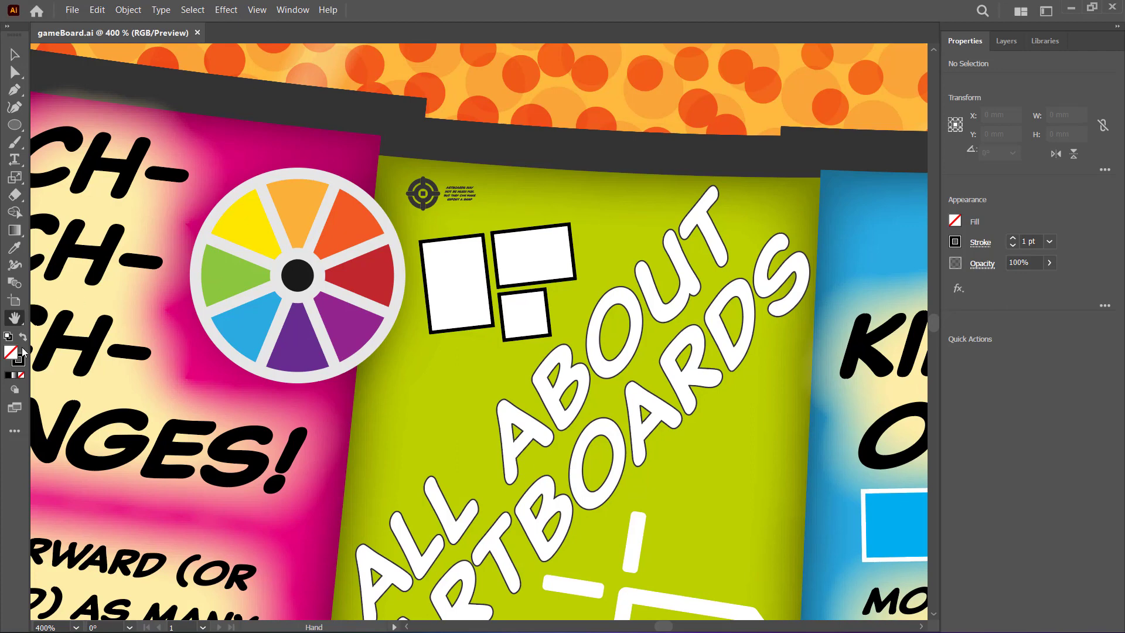
- Switch to the Zoom tool and magnify the small 'Artboards may' text beside the target icon
{"action": "left_click", "coordinate": [17, 318]}
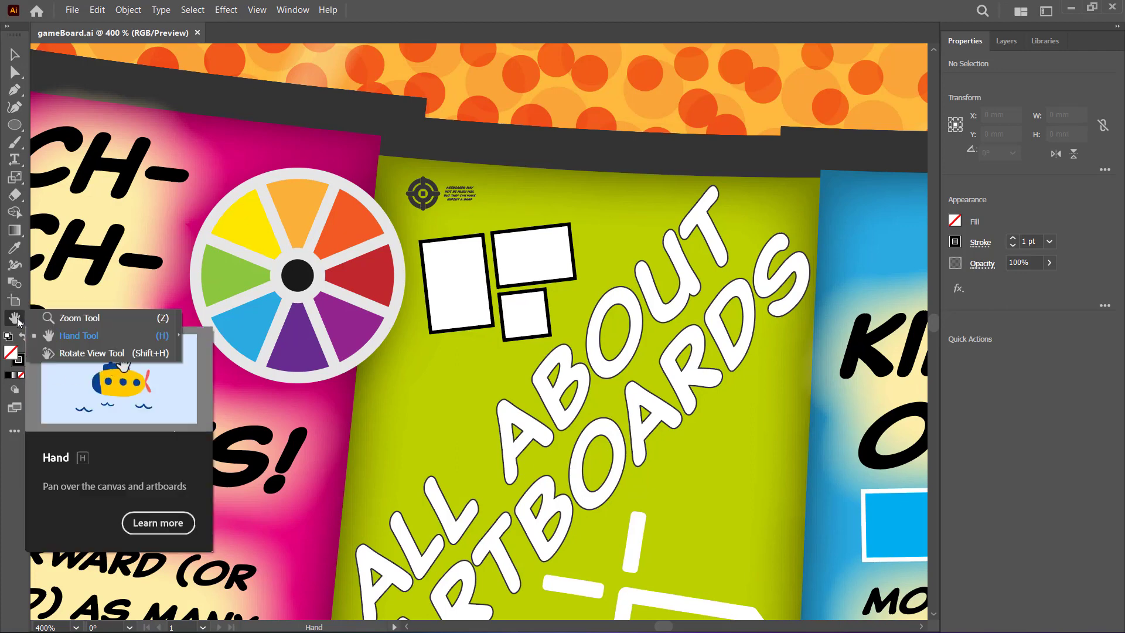
{"action": "left_click", "coordinate": [70, 318]}
{"action": "left_click", "coordinate": [461, 195]}
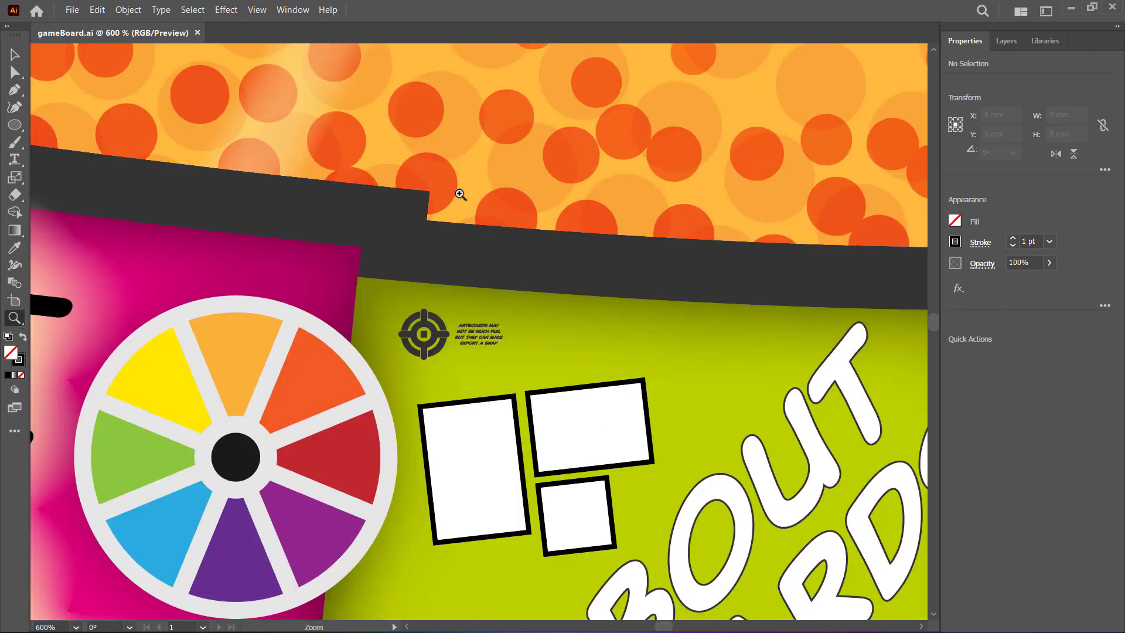
{"action": "left_click", "coordinate": [471, 333]}
{"action": "left_click", "coordinate": [472, 334]}
{"action": "left_click", "coordinate": [468, 321]}
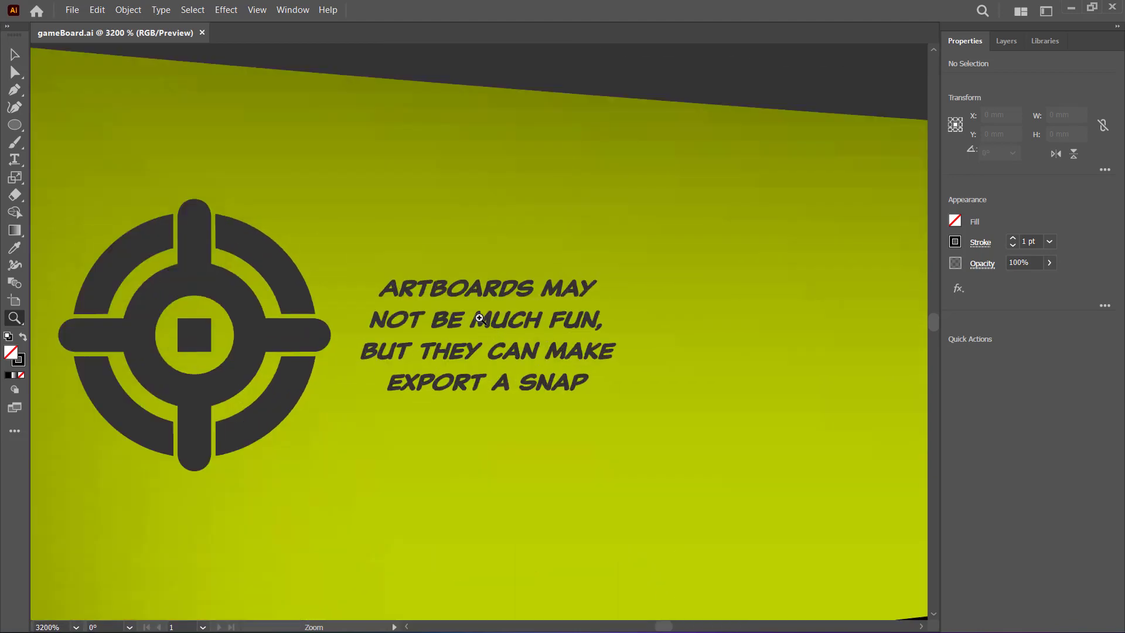
- Zoom onto 'NOT BE MUCH' and 'THEY' up to 64000%, then refit the board at 64.69%
{"action": "left_click", "coordinate": [479, 318]}
{"action": "left_click", "coordinate": [468, 352]}
{"action": "left_click", "coordinate": [437, 451]}
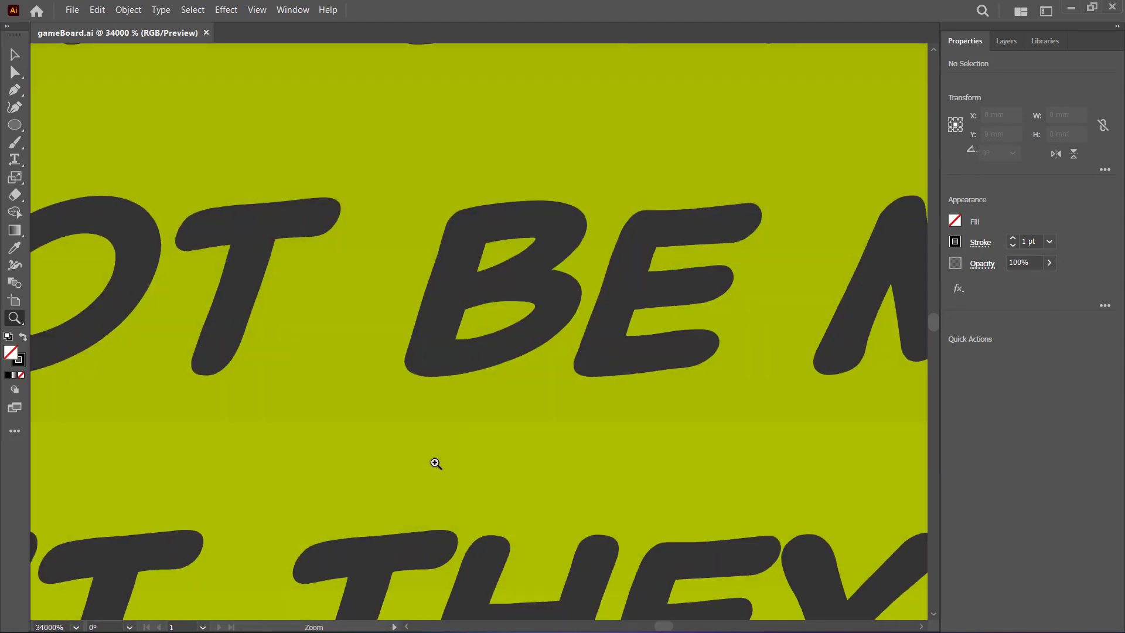
{"action": "left_click", "coordinate": [431, 369]}
{"action": "left_click", "coordinate": [356, 355]}
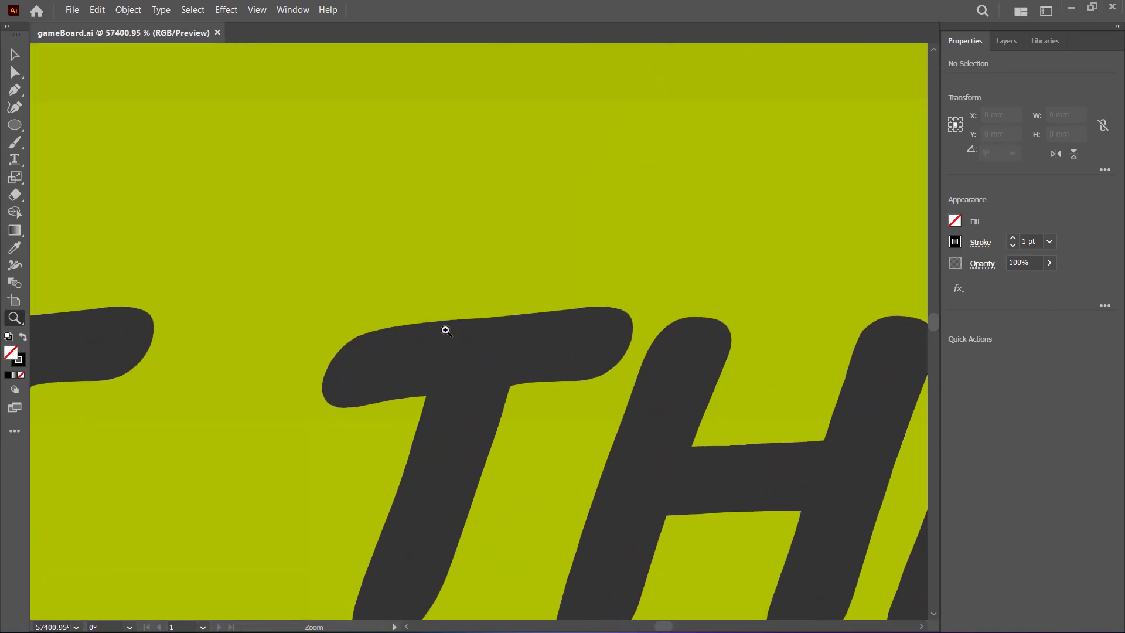
{"action": "left_click", "coordinate": [446, 331]}
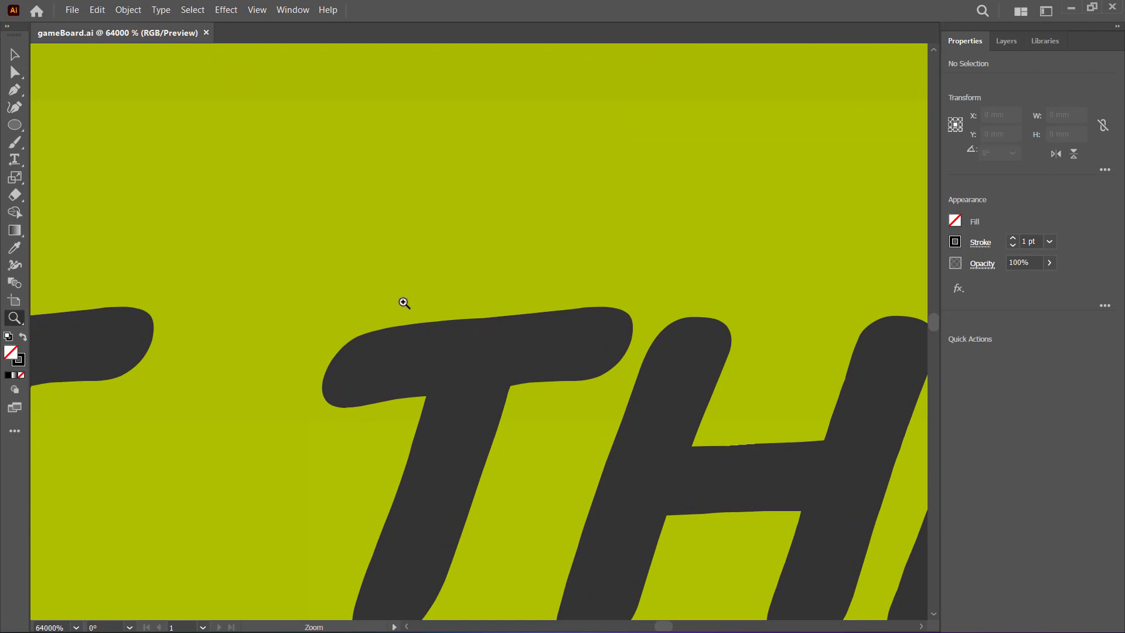
{"action": "key", "text": "ctrl+0"}
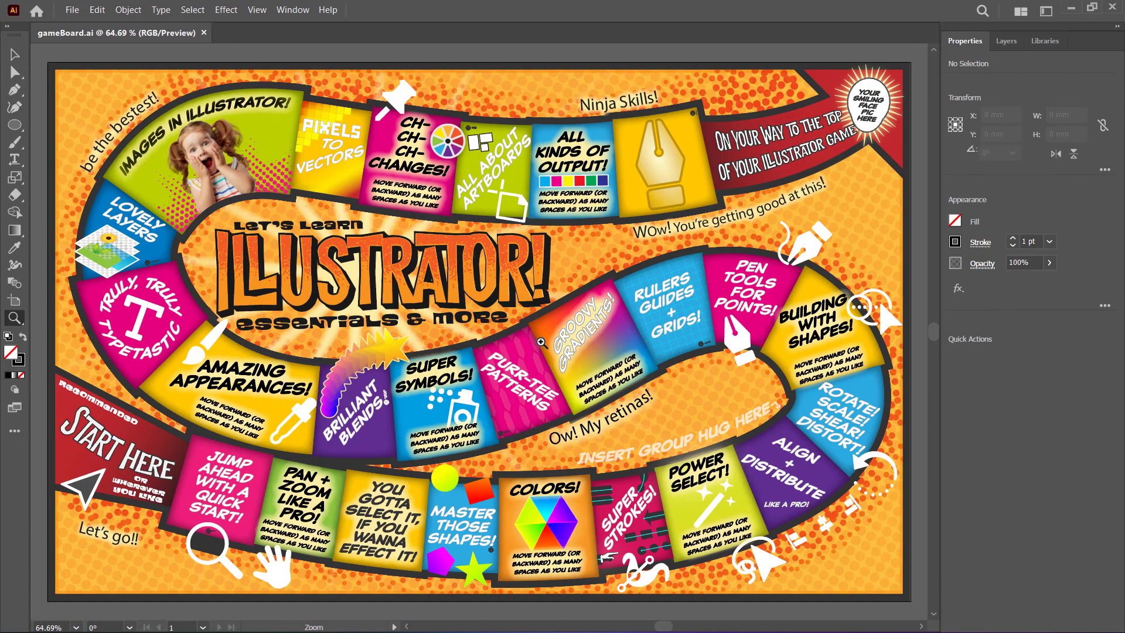
- Open and dock the Navigator, zoom in, and move its proxy to the top-left Images in Illustrator tiles
{"action": "left_click", "coordinate": [292, 10]}
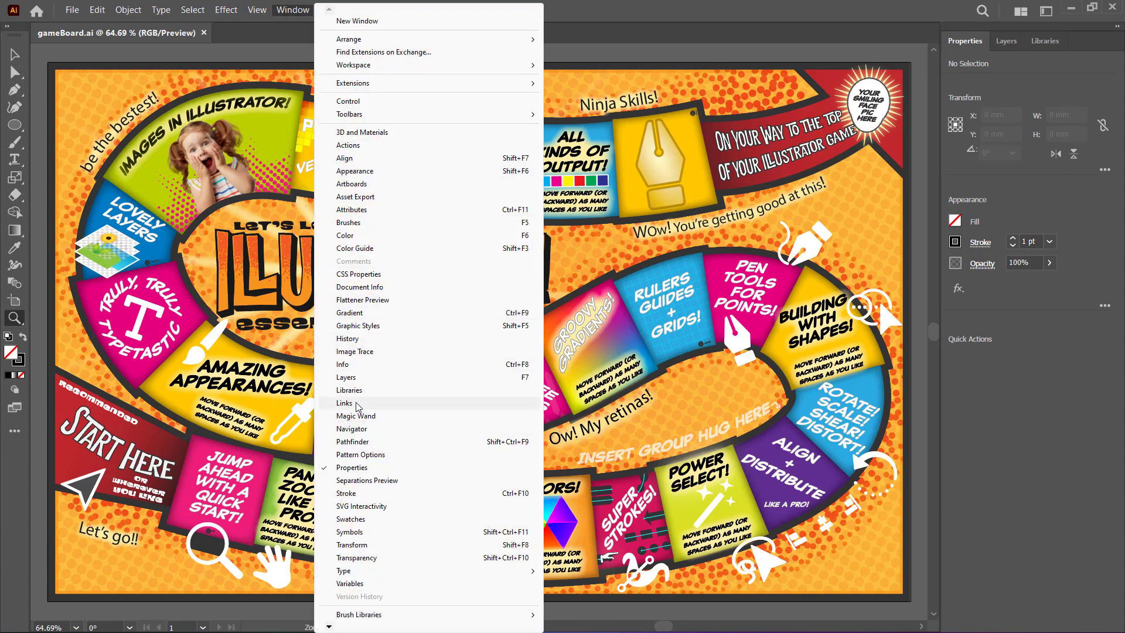
{"action": "left_click", "coordinate": [358, 431]}
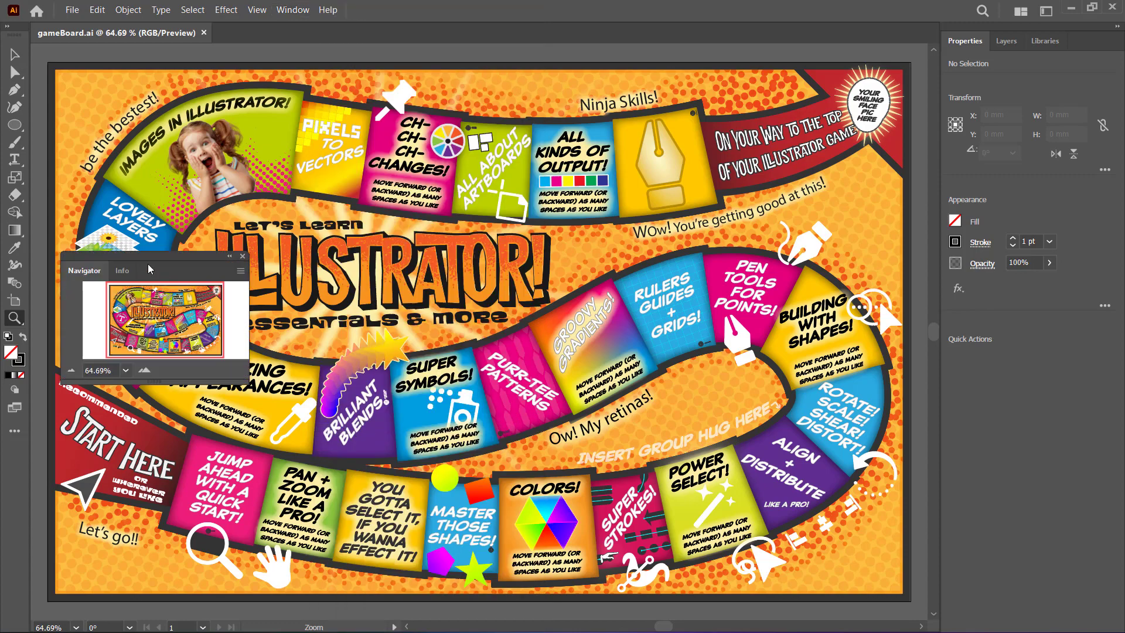
{"action": "mouse_move", "coordinate": [151, 265]}
{"action": "left_mouse_down"}
{"action": "mouse_move", "coordinate": [330, 268]}
{"action": "mouse_move", "coordinate": [1017, 349]}
{"action": "mouse_move", "coordinate": [1011, 530]}
{"action": "left_mouse_up"}
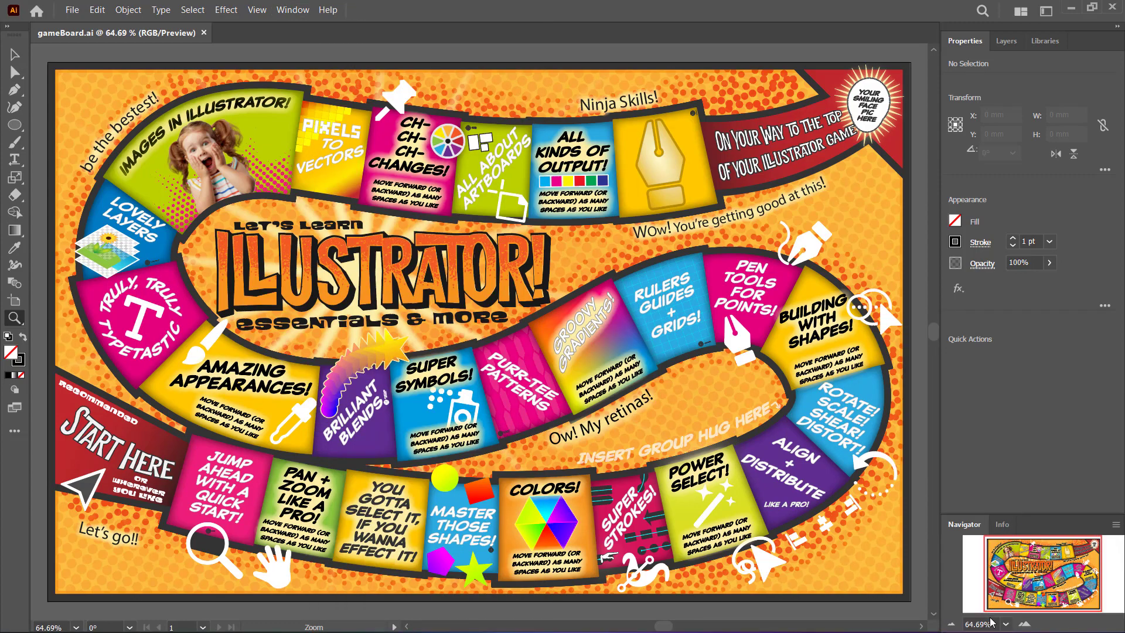
{"action": "left_click", "coordinate": [1024, 624]}
{"action": "left_click", "coordinate": [1024, 624]}
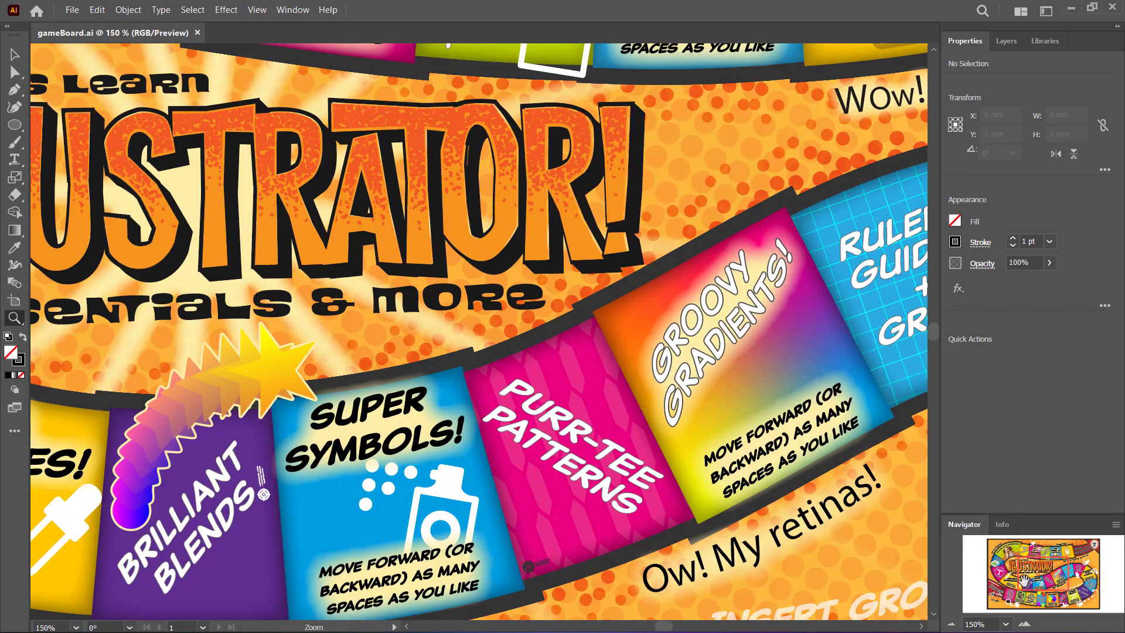
{"action": "mouse_move", "coordinate": [1024, 579]}
{"action": "left_mouse_down"}
{"action": "mouse_move", "coordinate": [1013, 579]}
{"action": "mouse_move", "coordinate": [1069, 556]}
{"action": "mouse_move", "coordinate": [1019, 557]}
{"action": "left_mouse_up"}
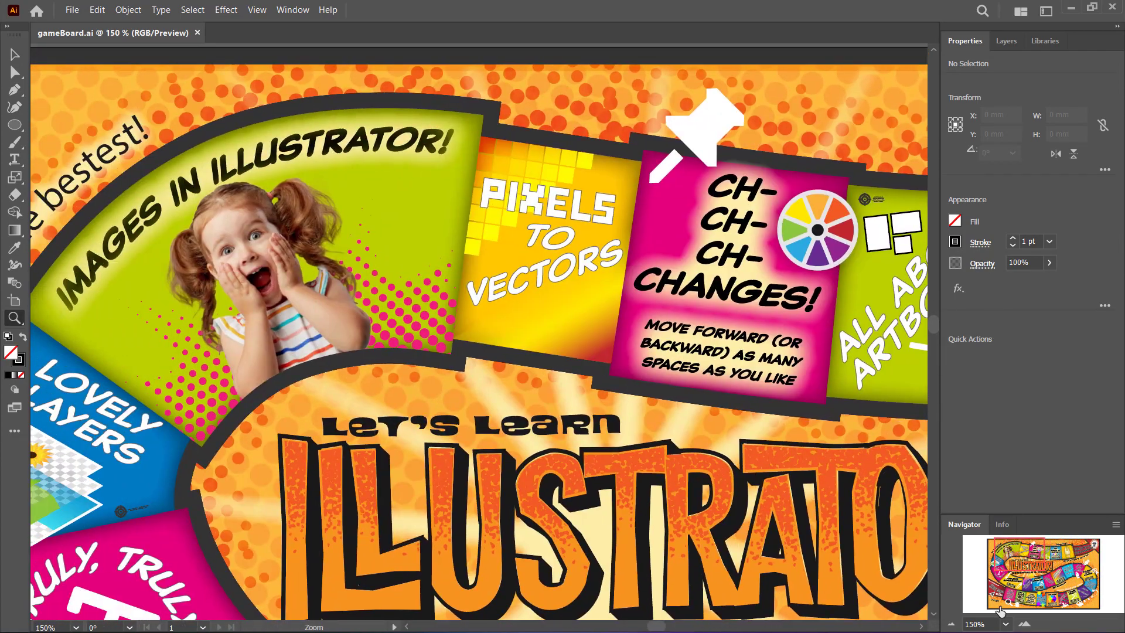
- View at 100% then 4800% via Navigator presets, pan the close-up, and refit at 64.69%
{"action": "left_click", "coordinate": [1005, 626]}
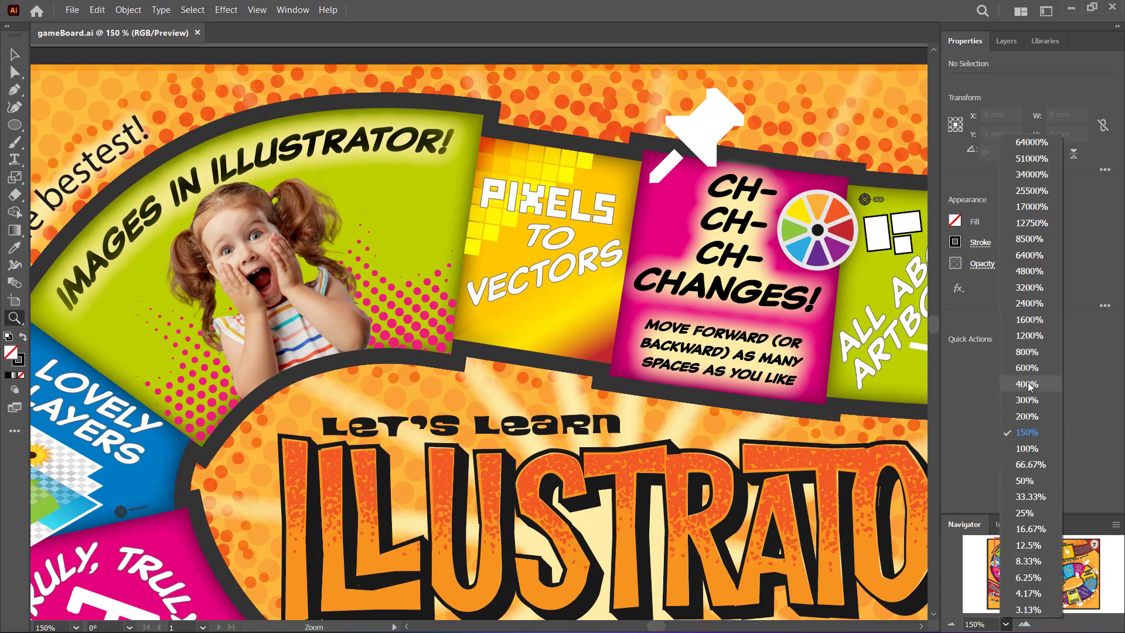
{"action": "left_click", "coordinate": [1020, 509]}
{"action": "left_click", "coordinate": [1005, 625]}
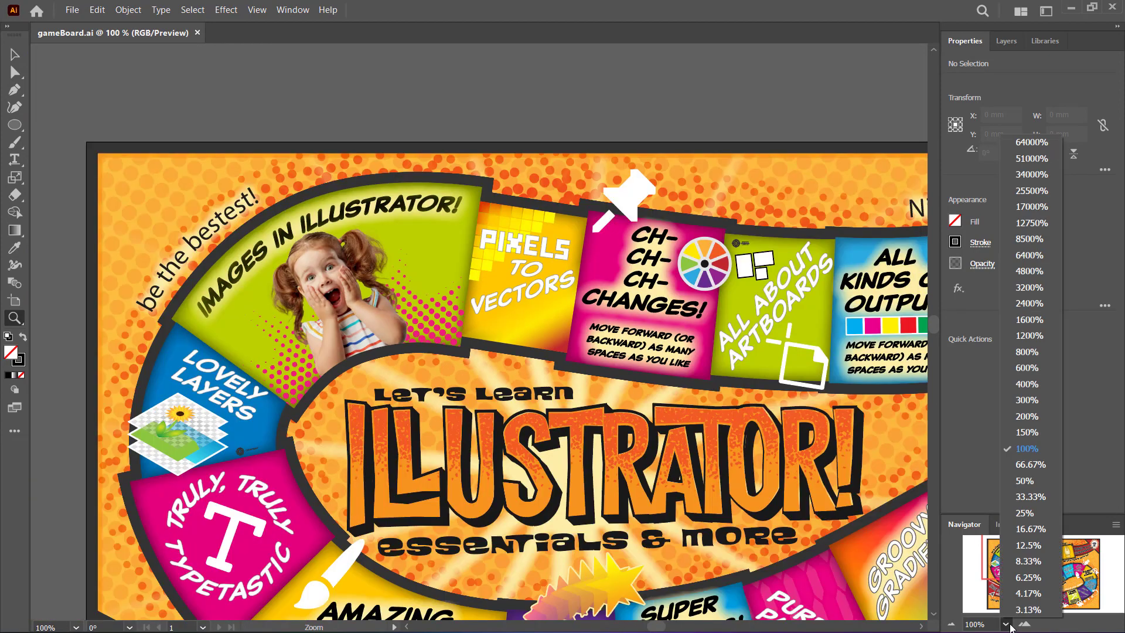
{"action": "left_click", "coordinate": [1030, 271]}
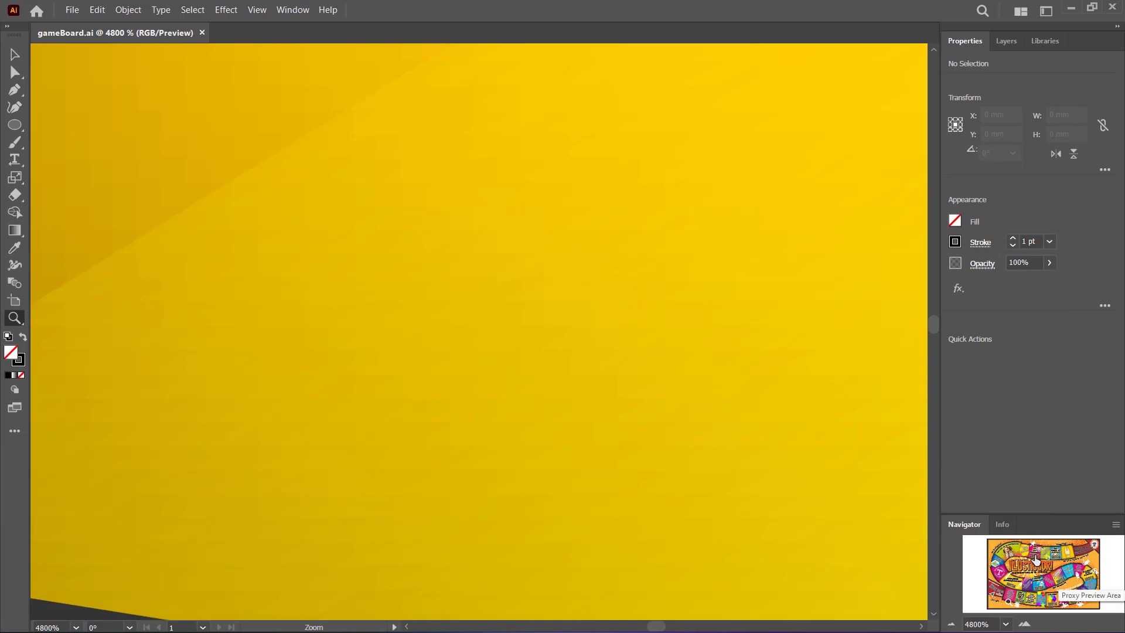
{"action": "mouse_move", "coordinate": [1036, 560]}
{"action": "left_mouse_down"}
{"action": "mouse_move", "coordinate": [1044, 558]}
{"action": "mouse_move", "coordinate": [1031, 562]}
{"action": "mouse_move", "coordinate": [1042, 594]}
{"action": "left_mouse_up"}
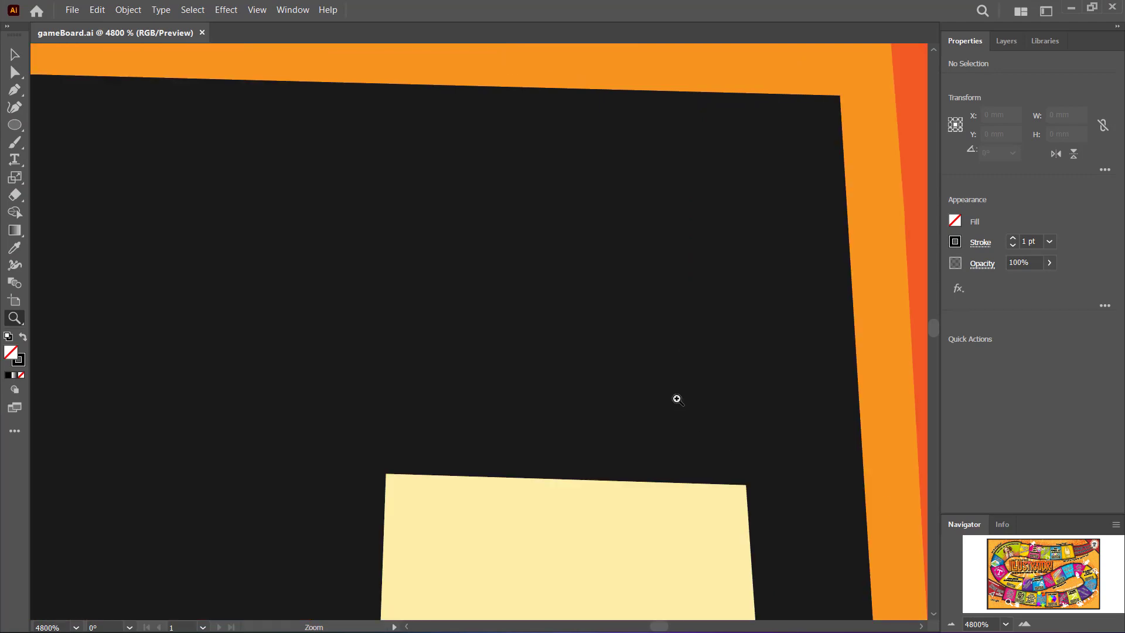
{"action": "key", "text": "ctrl+0"}
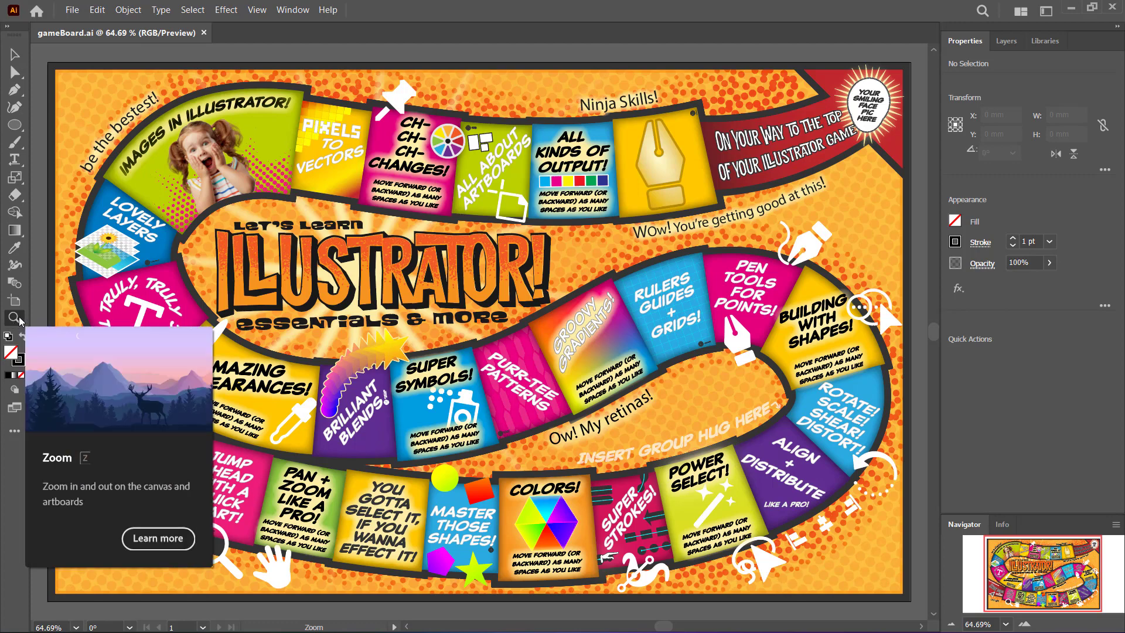
- View at 100%, pan with the Hand tool around the ILLUSTRATOR title, then return to Selection
{"action": "left_click_drag", "start_coordinate": [21, 326], "coordinate": [65, 338]}
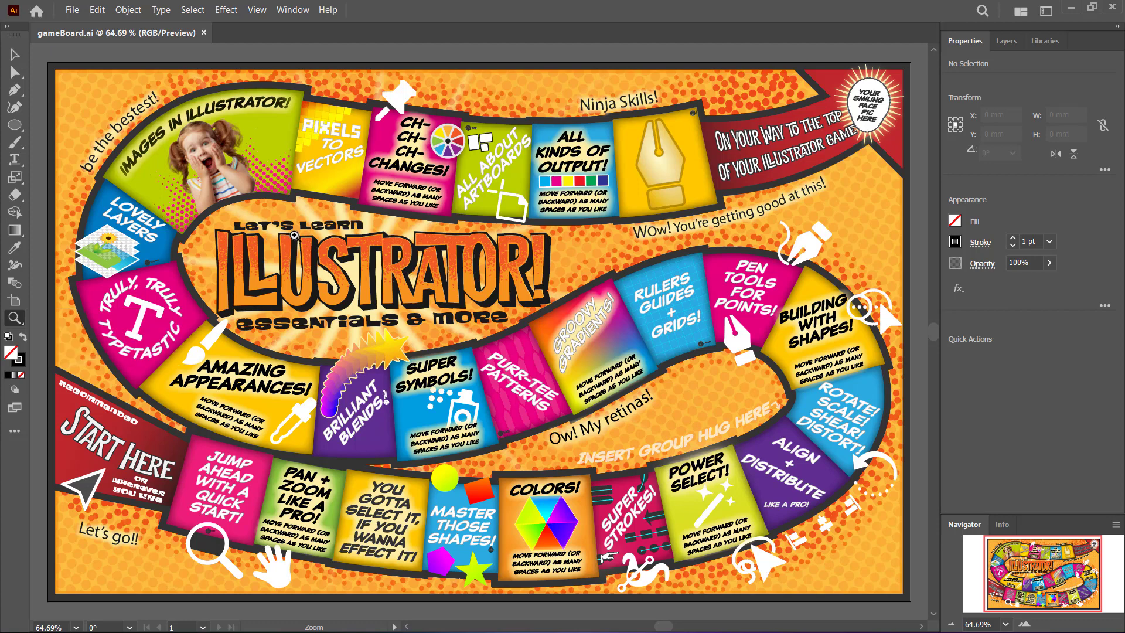
{"action": "key", "text": "ctrl+1"}
{"action": "key", "text": "h"}
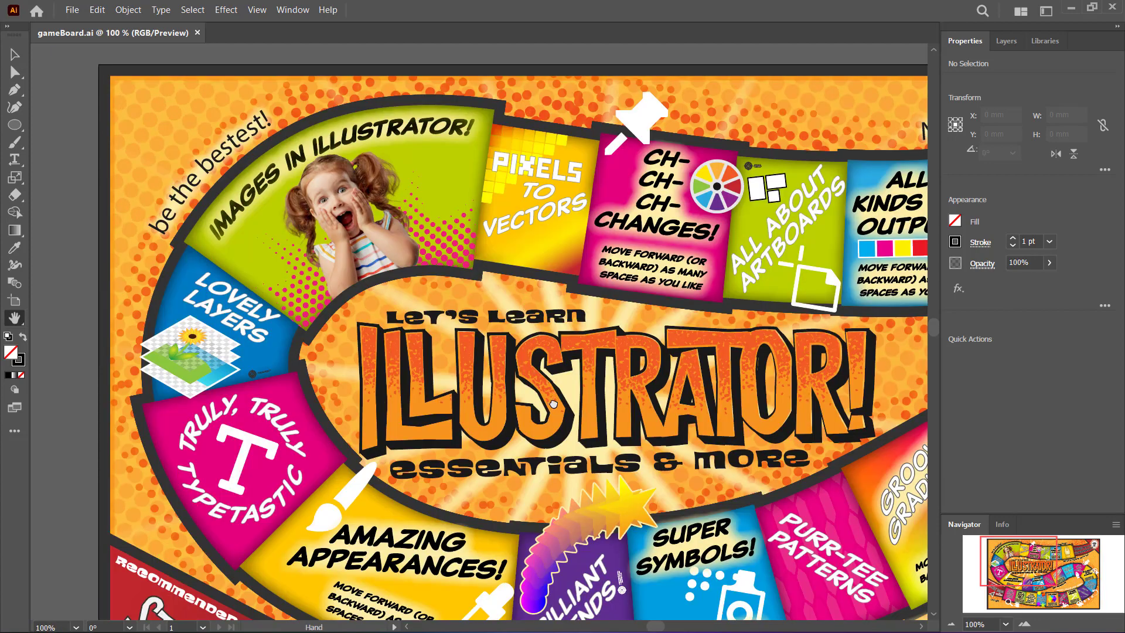
{"action": "mouse_move", "coordinate": [703, 432]}
{"action": "left_mouse_down"}
{"action": "mouse_move", "coordinate": [535, 287]}
{"action": "mouse_move", "coordinate": [501, 310]}
{"action": "left_mouse_up"}
{"action": "key", "text": "v"}
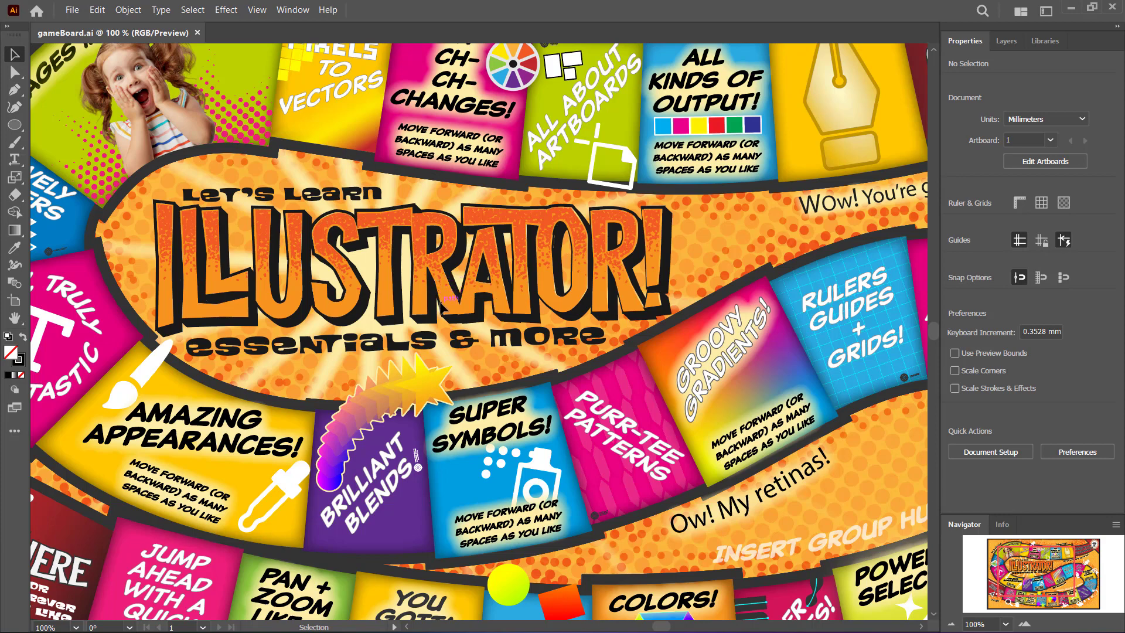
- Pan at 100% from the Start Here corner across the right-hand tiles, then return to selecting
{"action": "left_click_drag", "start_coordinate": [276, 377], "coordinate": [522, 302]}
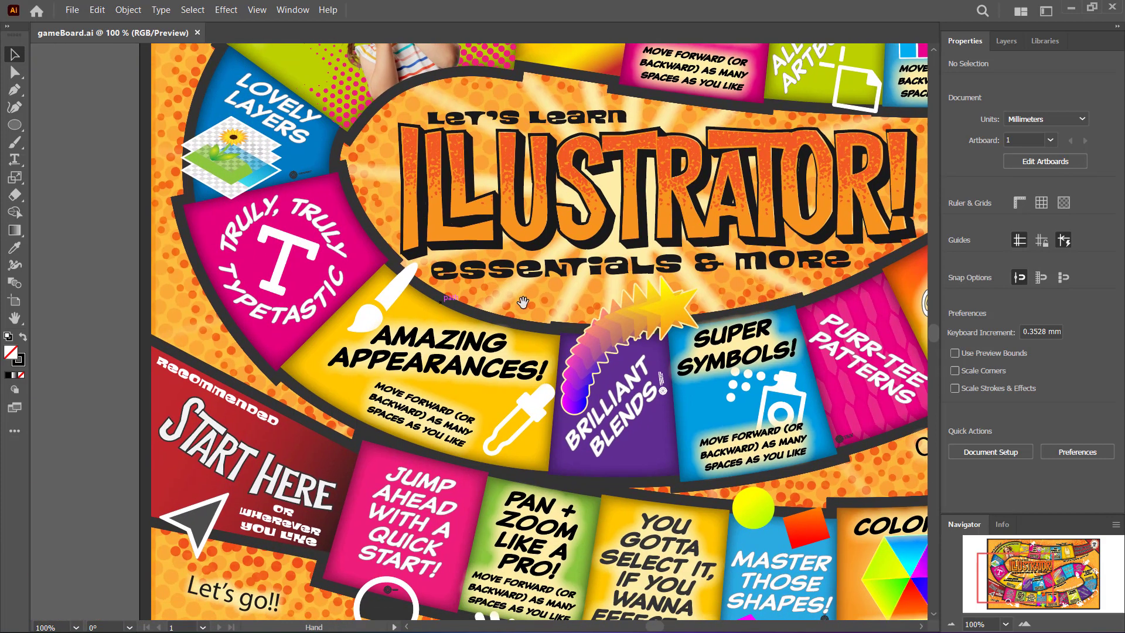
{"action": "scroll", "coordinate": [515, 305], "scroll_direction": "right", "scroll_amount": 5}
{"action": "scroll", "coordinate": [516, 305], "scroll_direction": "down", "scroll_amount": 3}
{"action": "scroll", "coordinate": [506, 328], "scroll_direction": "right", "scroll_amount": 4}
{"action": "scroll", "coordinate": [487, 317], "scroll_direction": "right", "scroll_amount": 4}
{"action": "scroll", "coordinate": [463, 318], "scroll_direction": "right", "scroll_amount": 5}
{"action": "scroll", "coordinate": [463, 318], "scroll_direction": "up", "scroll_amount": 4}
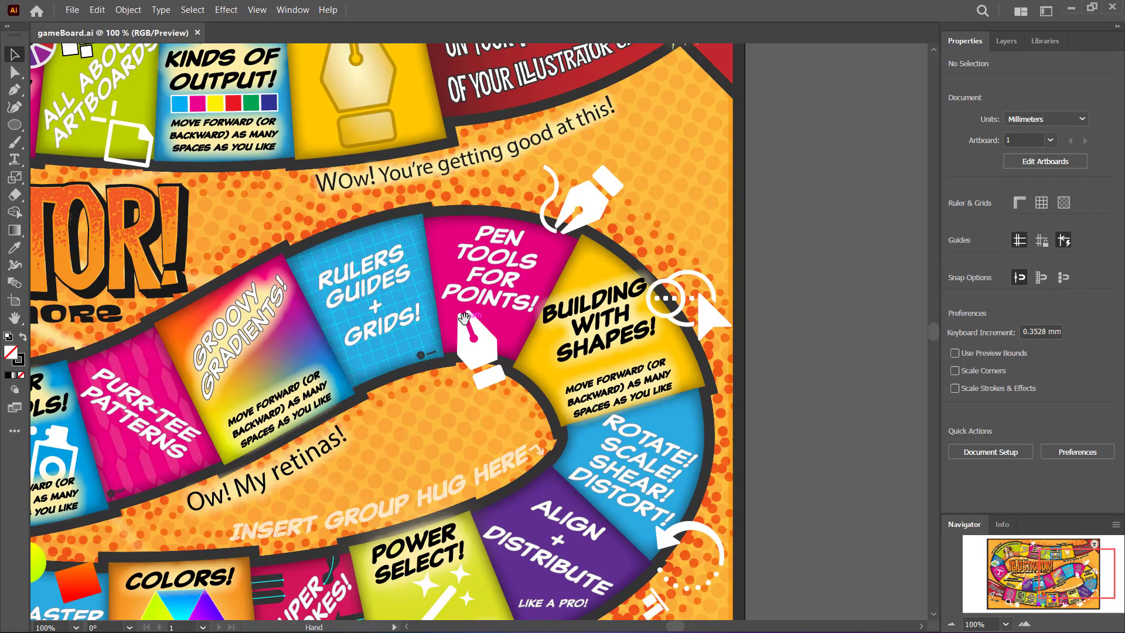
{"action": "key", "text": "space"}
{"action": "key", "text": "ctrl+0"}
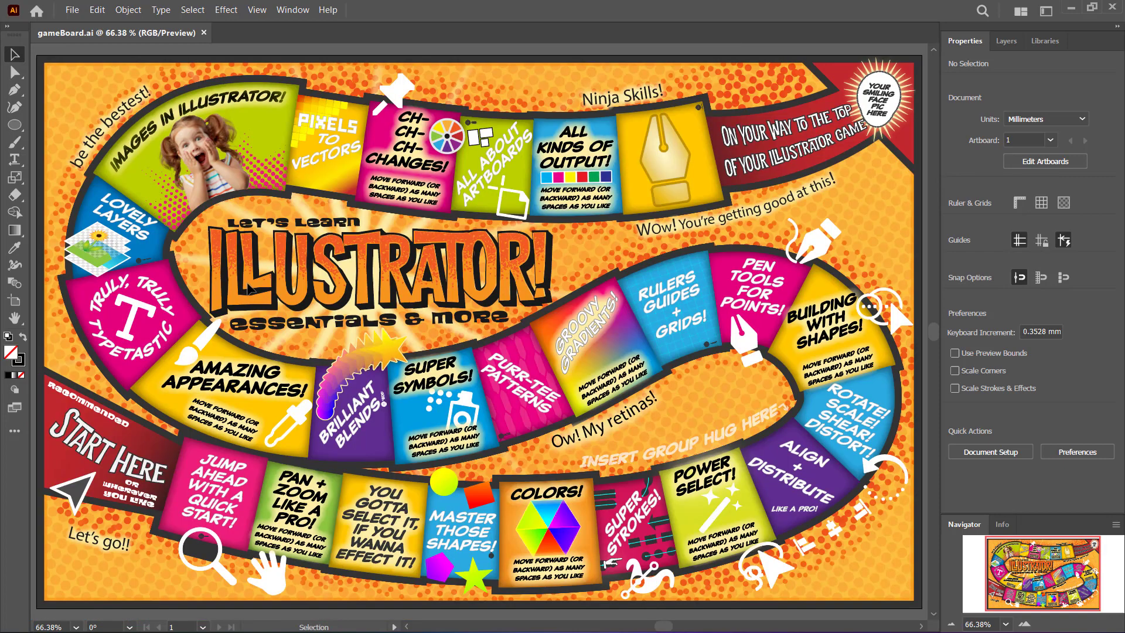